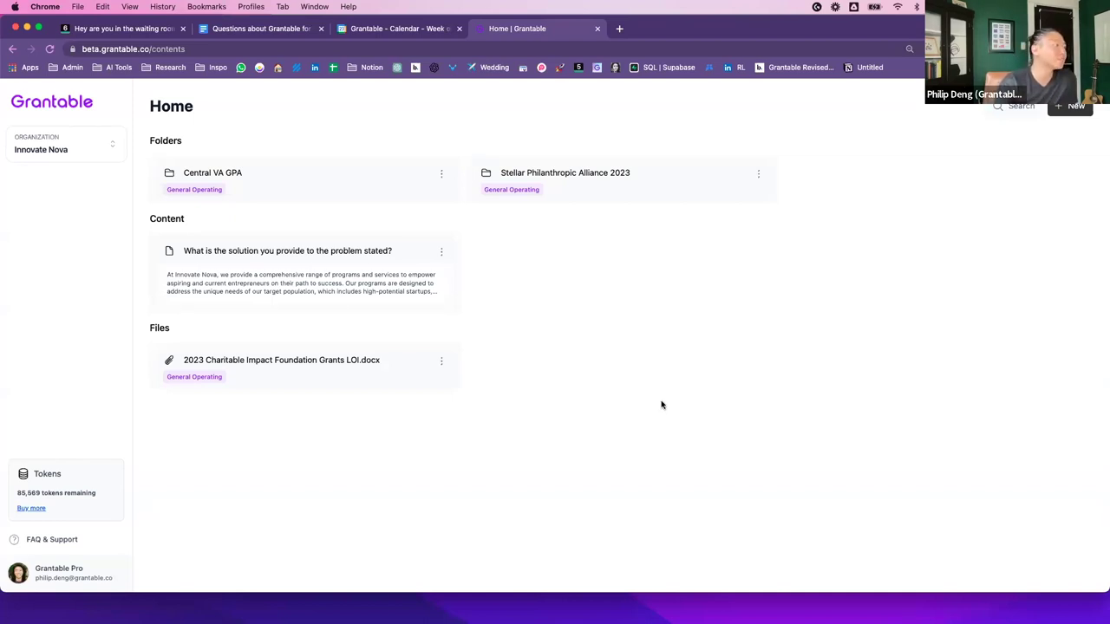
# - Look through the 2023 Charitable Impact Foundation Grants LOI.docx file and return to Home
pyautogui.click(311, 371)
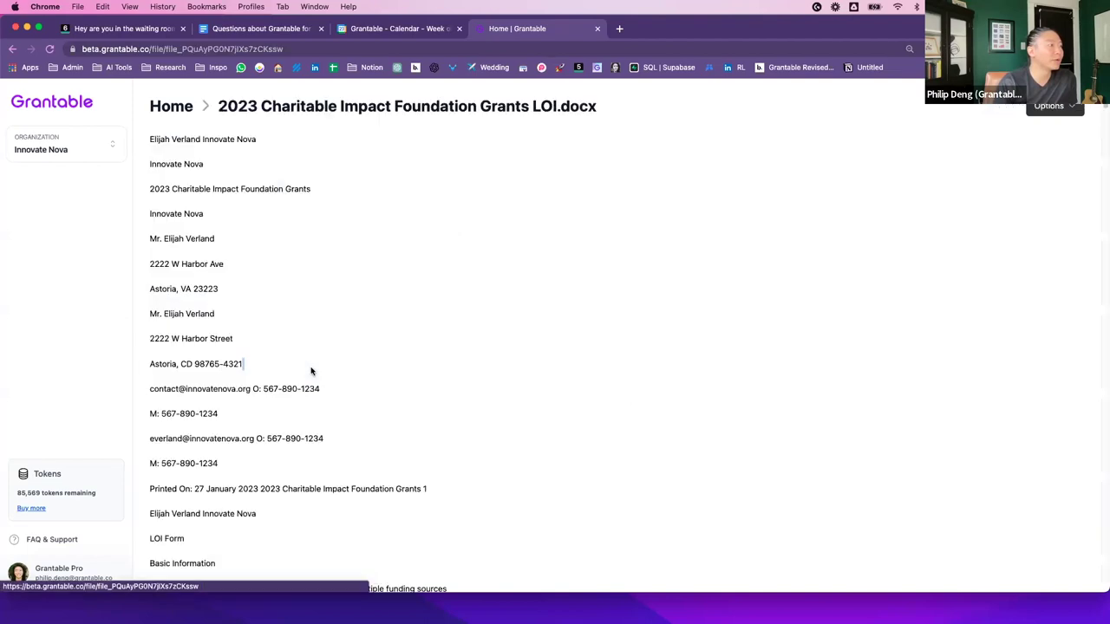
pyautogui.scroll(-10, 372, 359)
pyautogui.scroll(-15, 371, 359)
pyautogui.scroll(-15, 371, 359)
pyautogui.scroll(-15, 373, 351)
pyautogui.scroll(20, 373, 351)
pyautogui.click(170, 114)
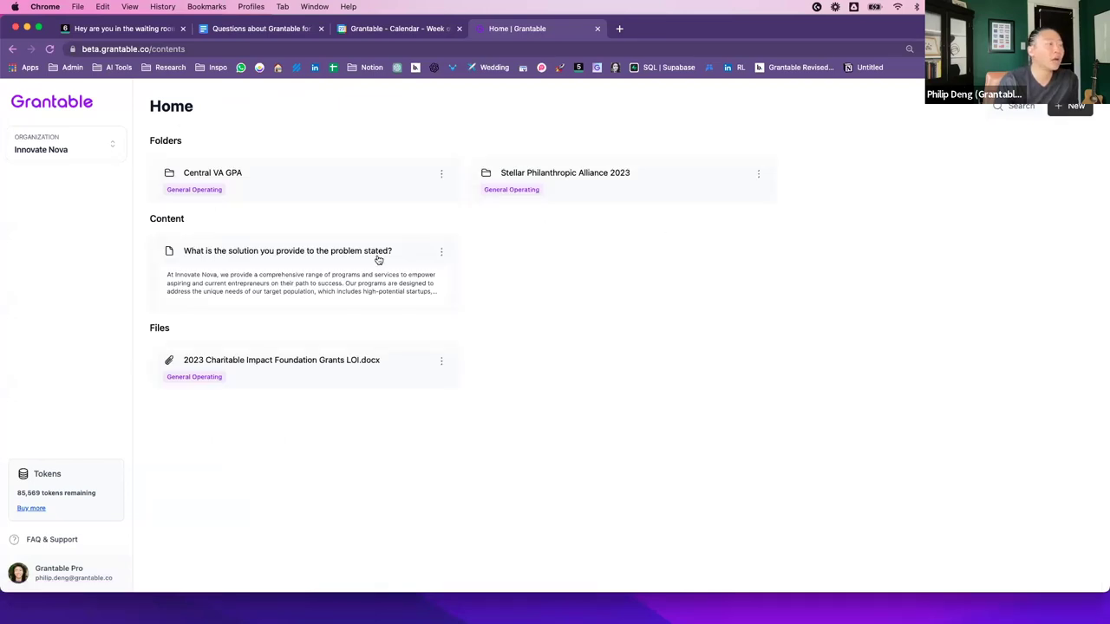
# - Create a new folder named "LGW Demo" in Home
pyautogui.click(1075, 105)
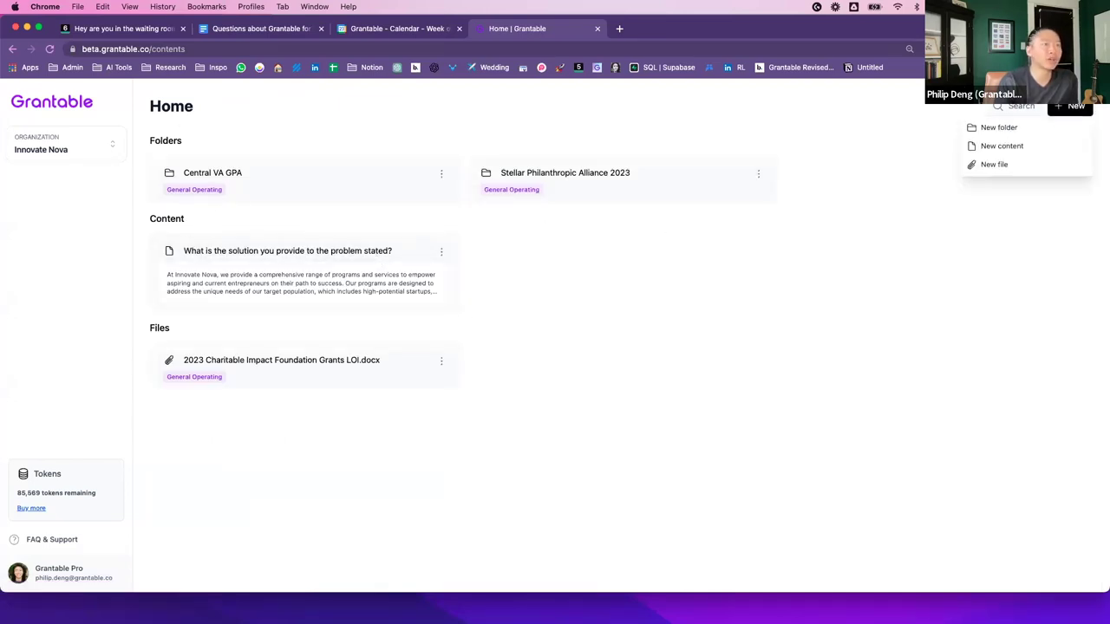
pyautogui.click(1033, 128)
pyautogui.click(526, 339)
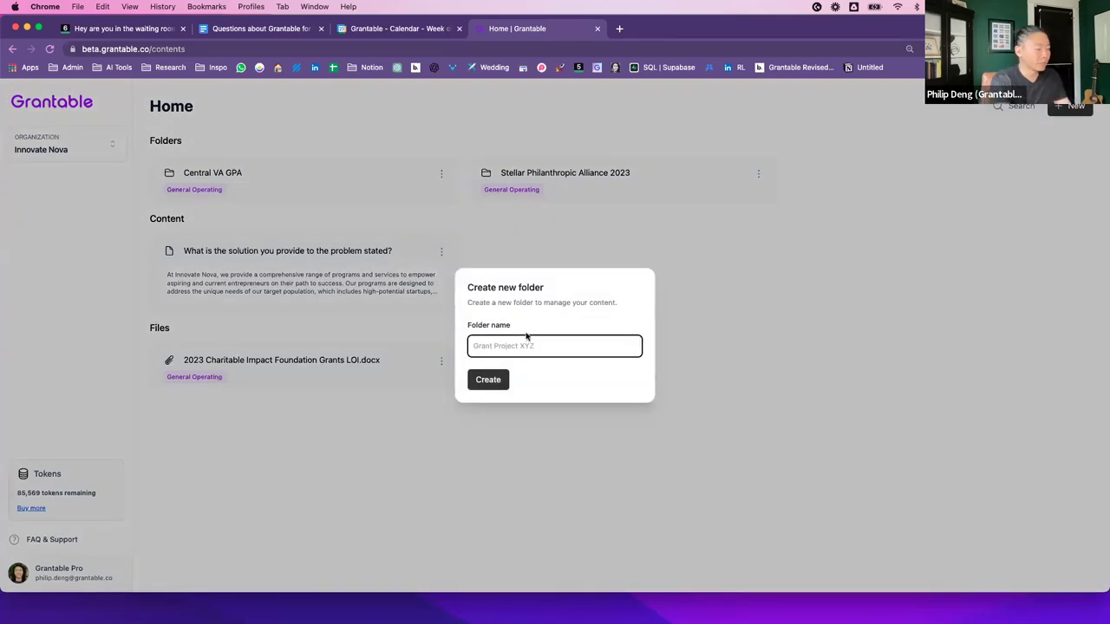
pyautogui.write('Leads')
pyautogui.press('super+BackSpace')
pyautogui.write('LGW Demo')
pyautogui.press('Return')
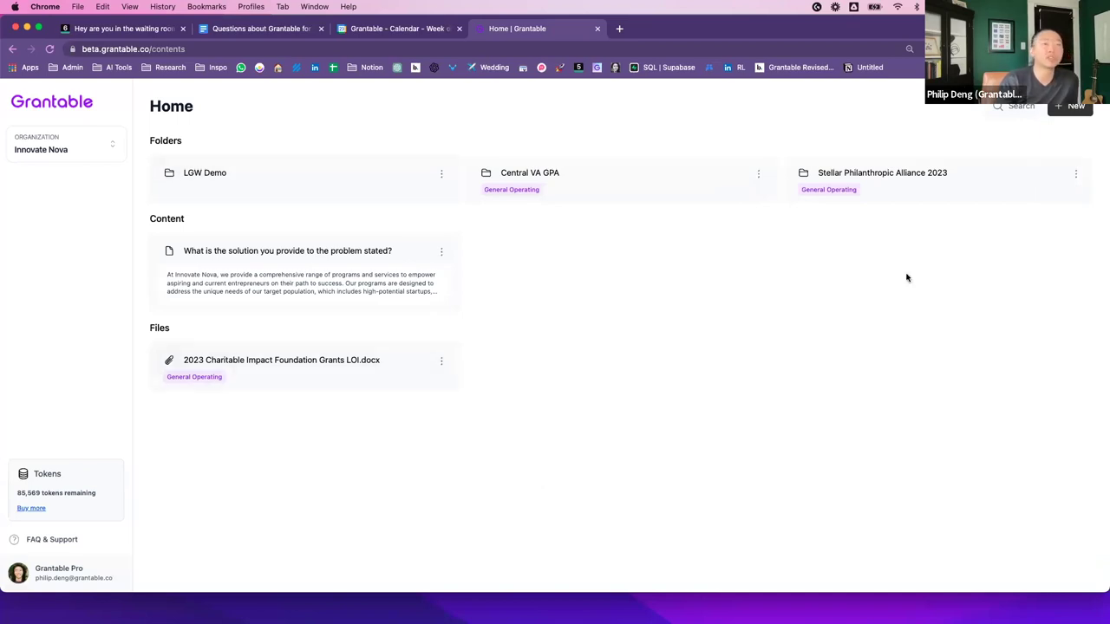
# - Start a new content item that responds to a prompt
pyautogui.click(1078, 108)
pyautogui.click(1043, 147)
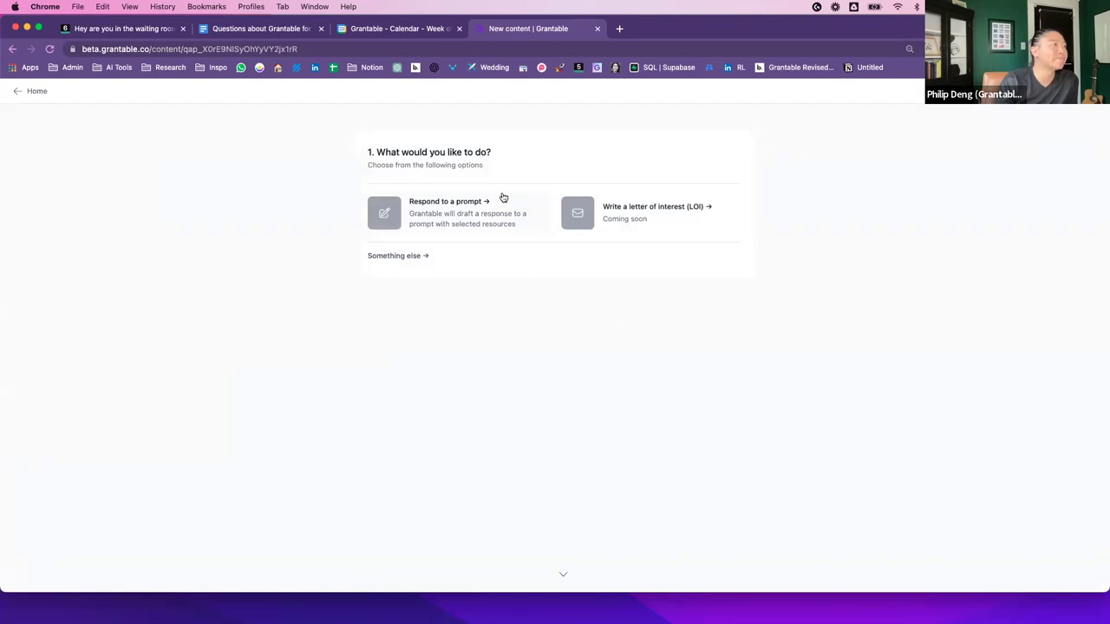
pyautogui.click(493, 226)
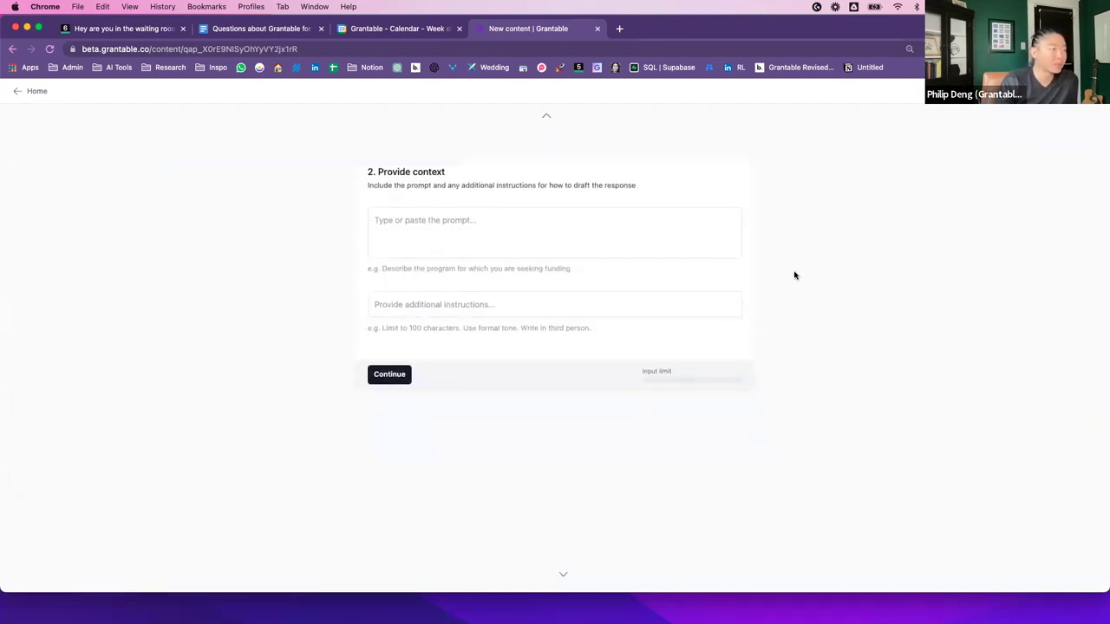
# - Provide the prompt "Please describe your programs" with the additional instruction "100 word limit" and continue to the source material
pyautogui.click(664, 238)
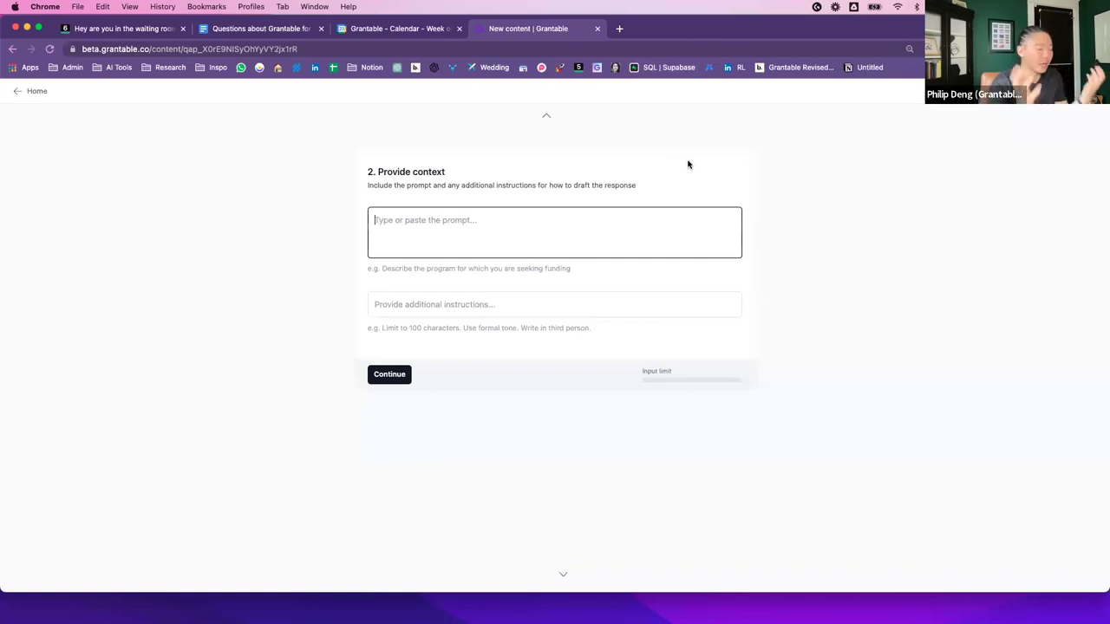
pyautogui.write('What')
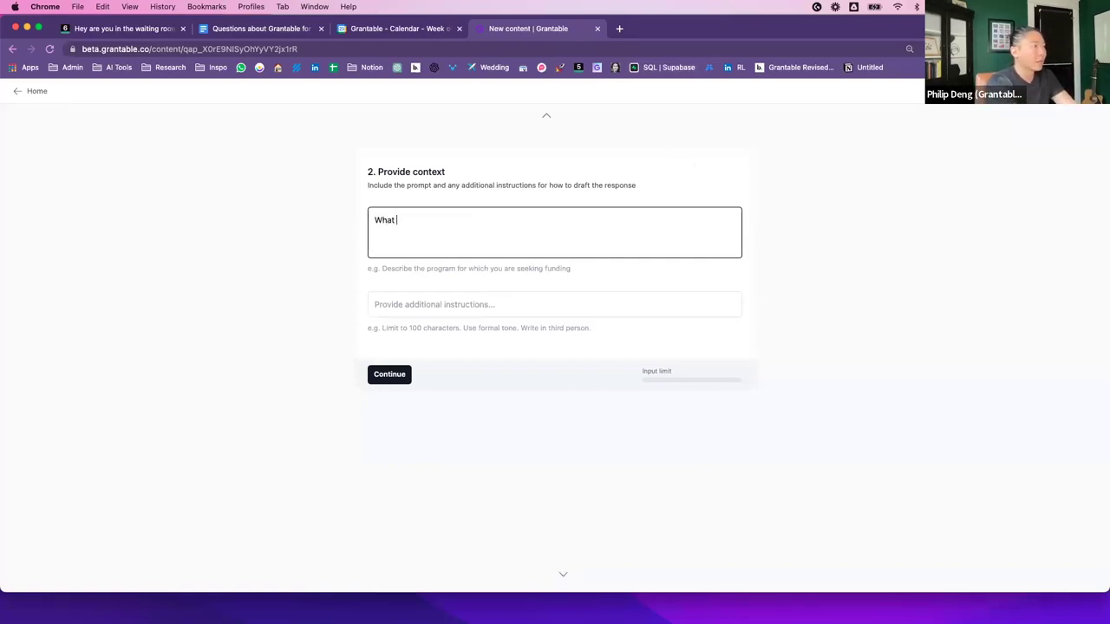
pyautogui.press('BackSpace')
pyautogui.press('BackSpace')
pyautogui.write('Please describe your programs')
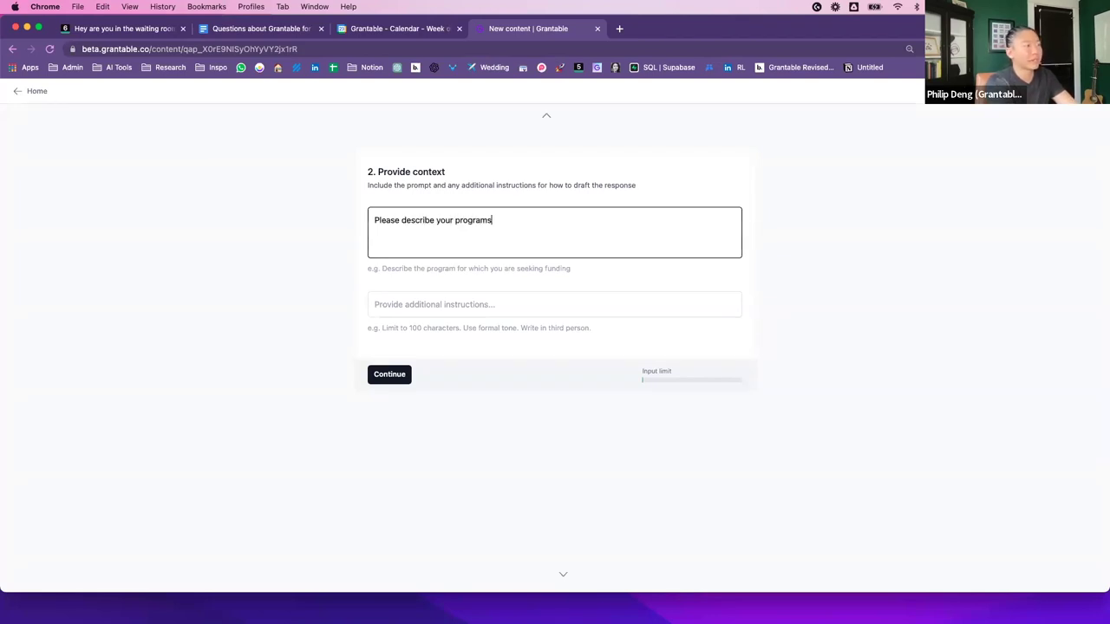
pyautogui.click(645, 299)
pyautogui.write('100 word limit')
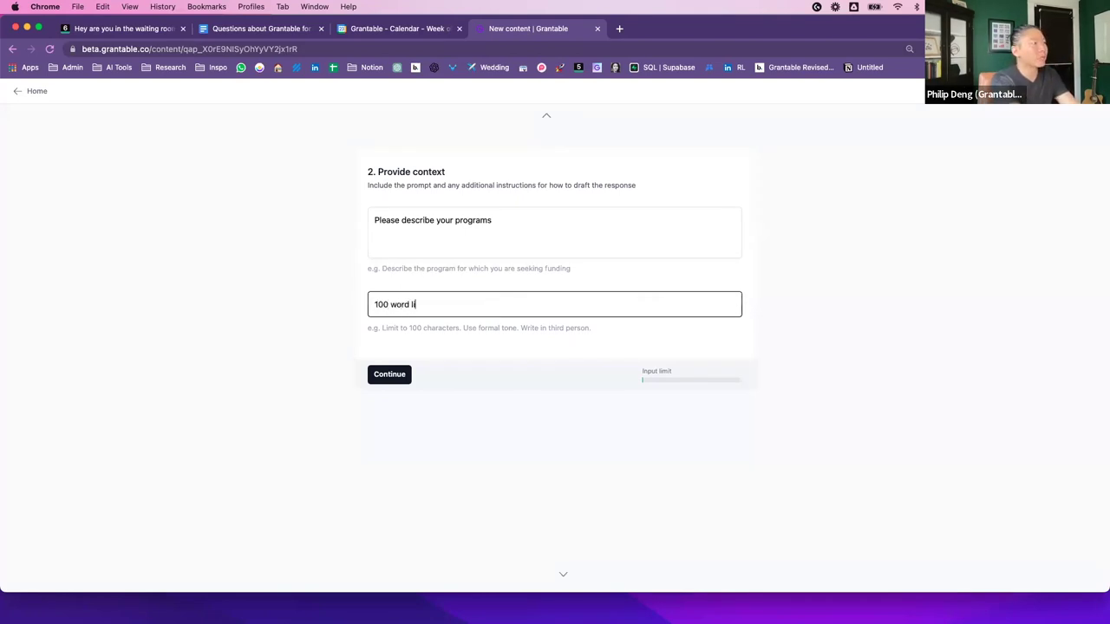
pyautogui.click(406, 378)
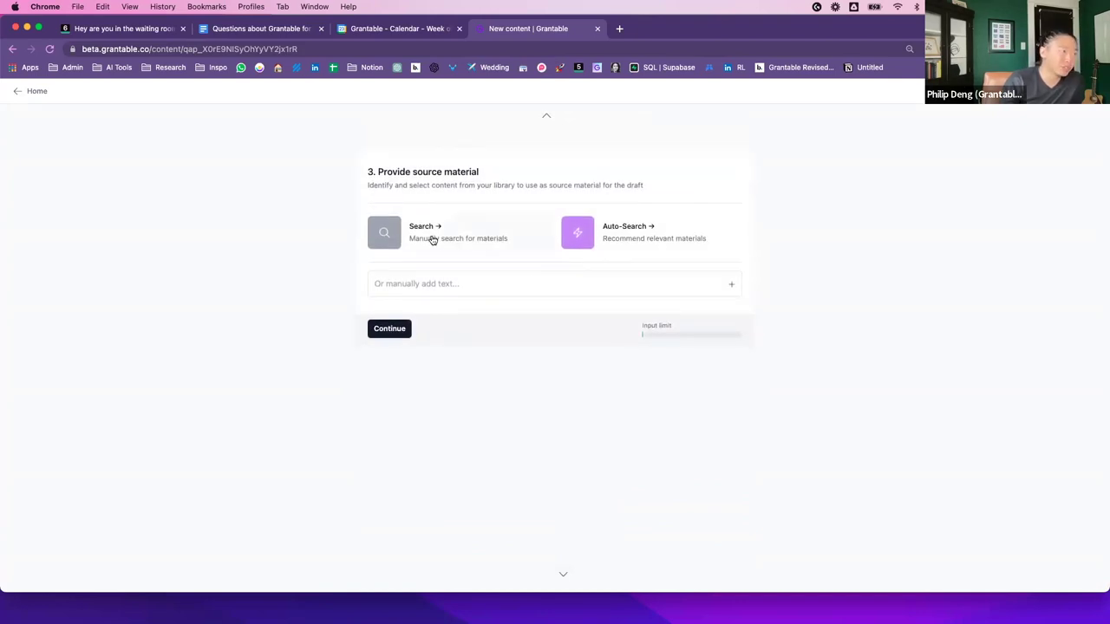
# - Search the library manually for "program" and add the Innovate Nova overview paragraph from the 2023 Charitable Impact Foundation Grants LOI.docx as source material
pyautogui.click(433, 240)
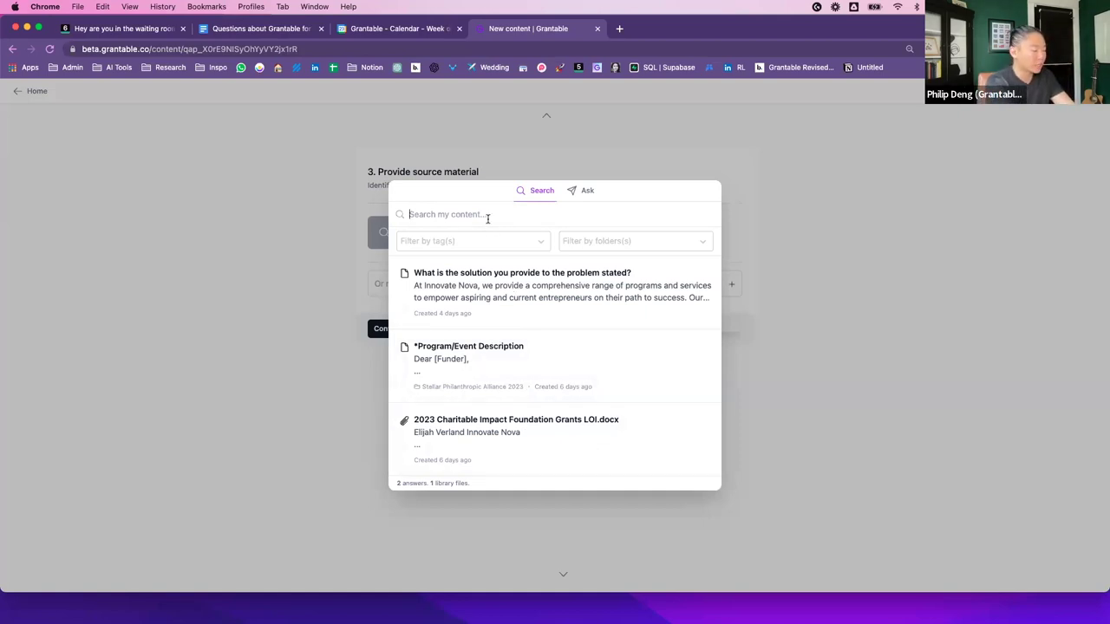
pyautogui.write('program')
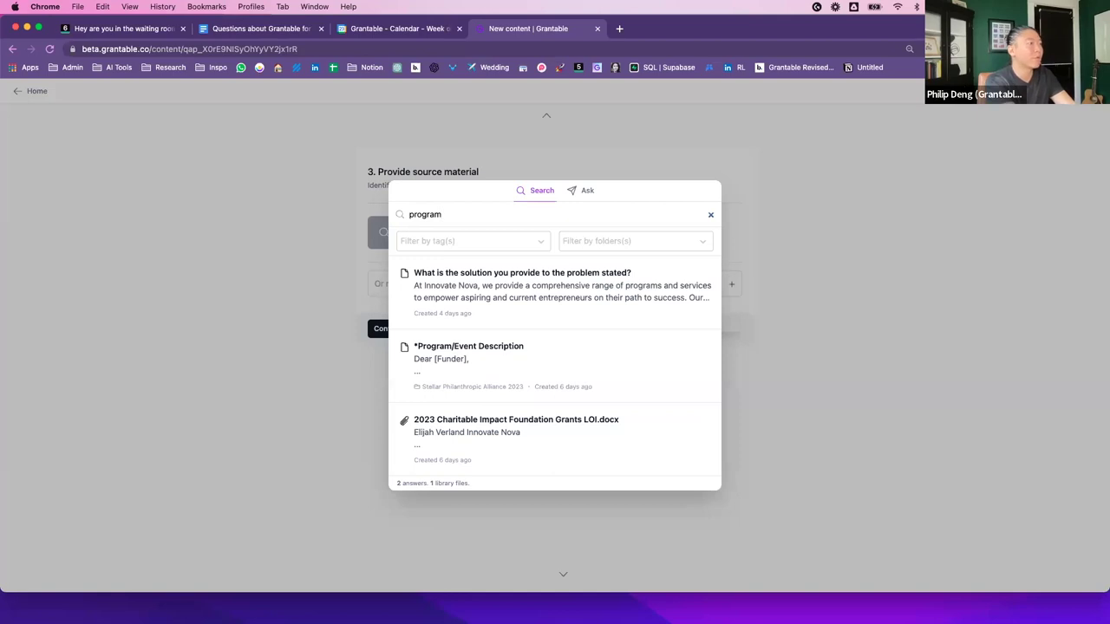
pyautogui.click(520, 444)
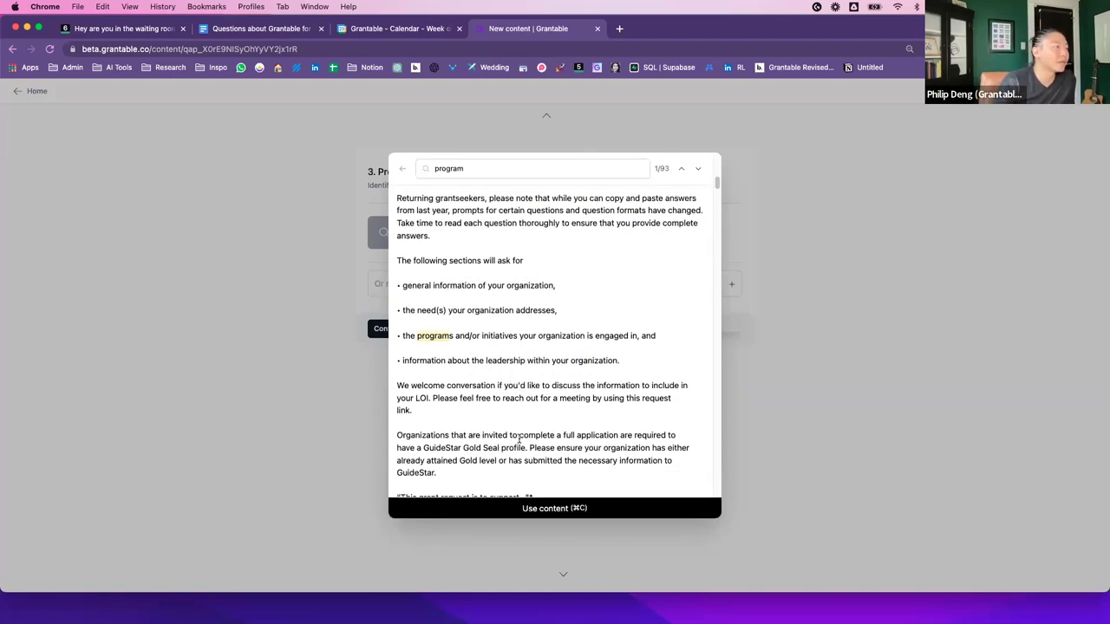
pyautogui.scroll(-10, 471, 351)
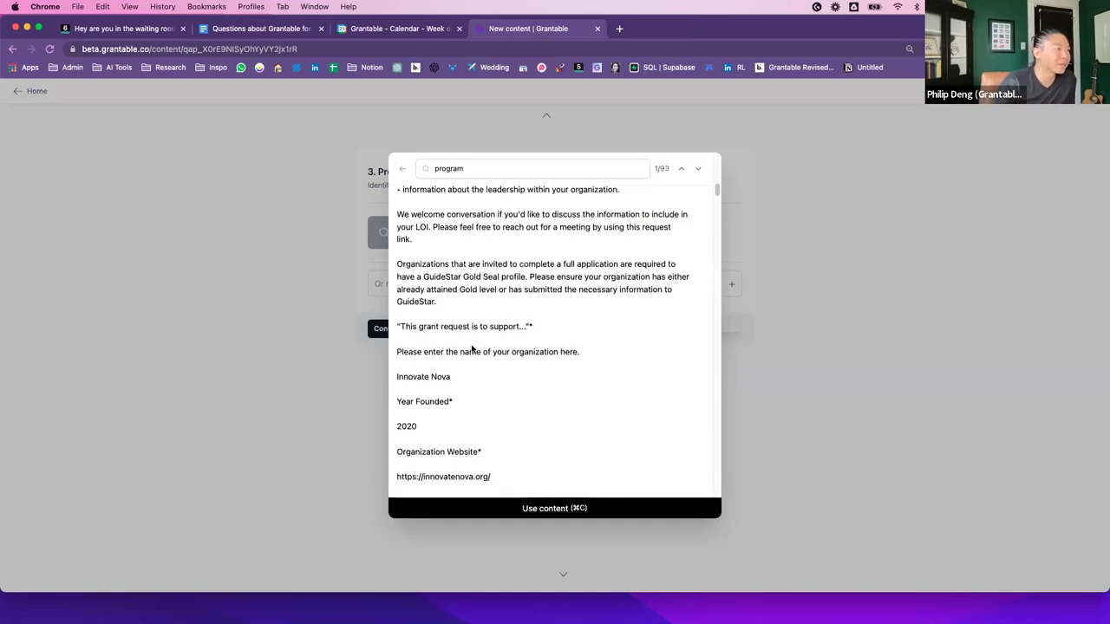
pyautogui.scroll(-5, 472, 349)
pyautogui.scroll(3, 468, 312)
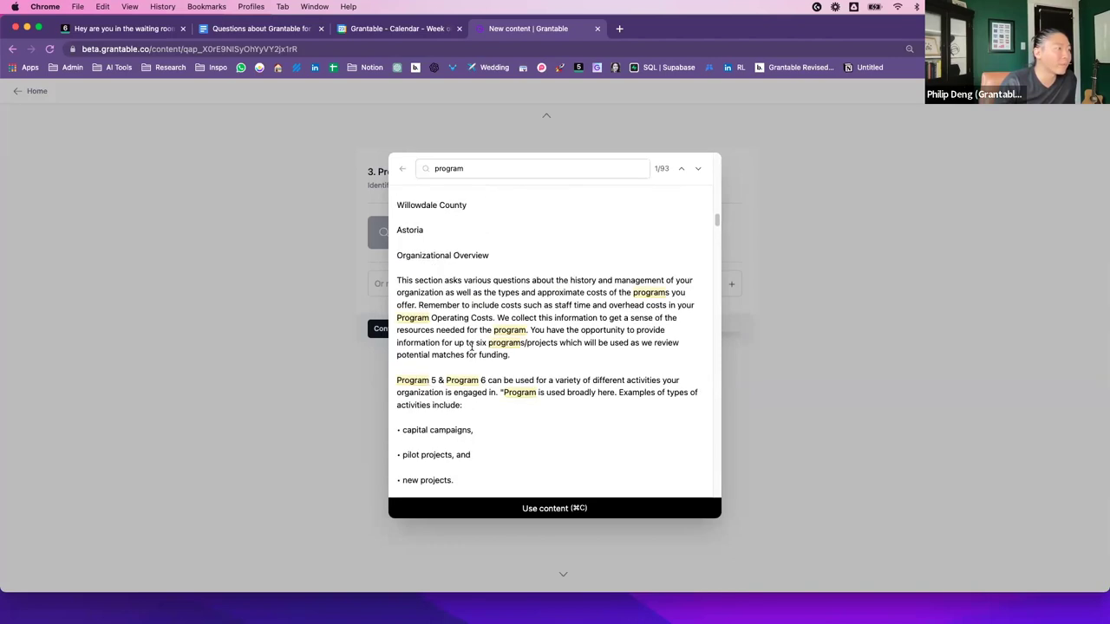
pyautogui.scroll(-2, 469, 310)
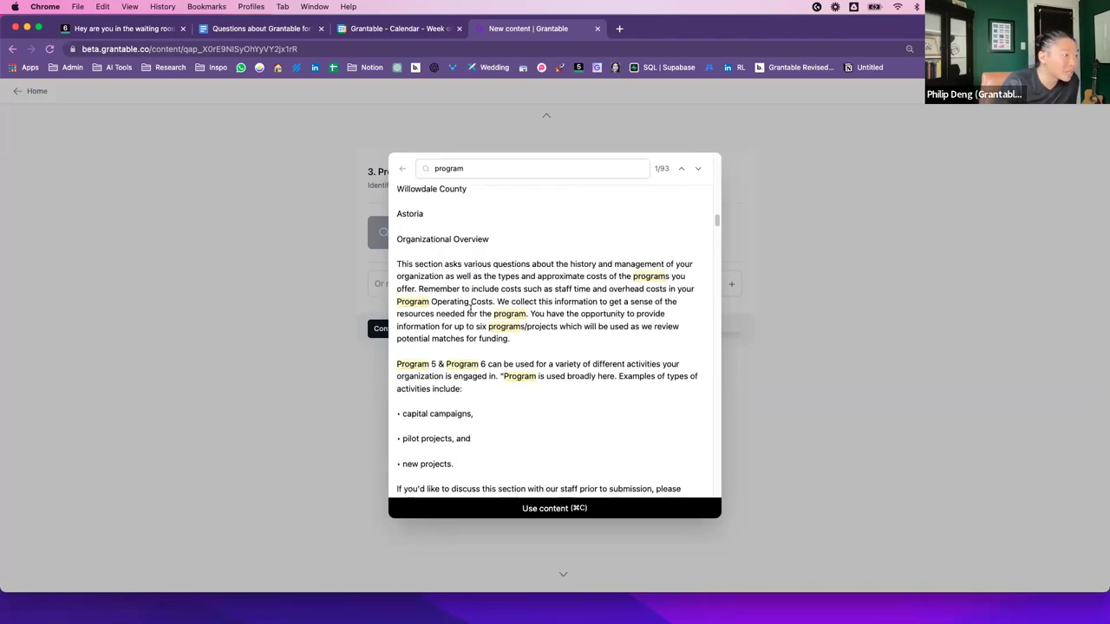
pyautogui.scroll(-15, 471, 310)
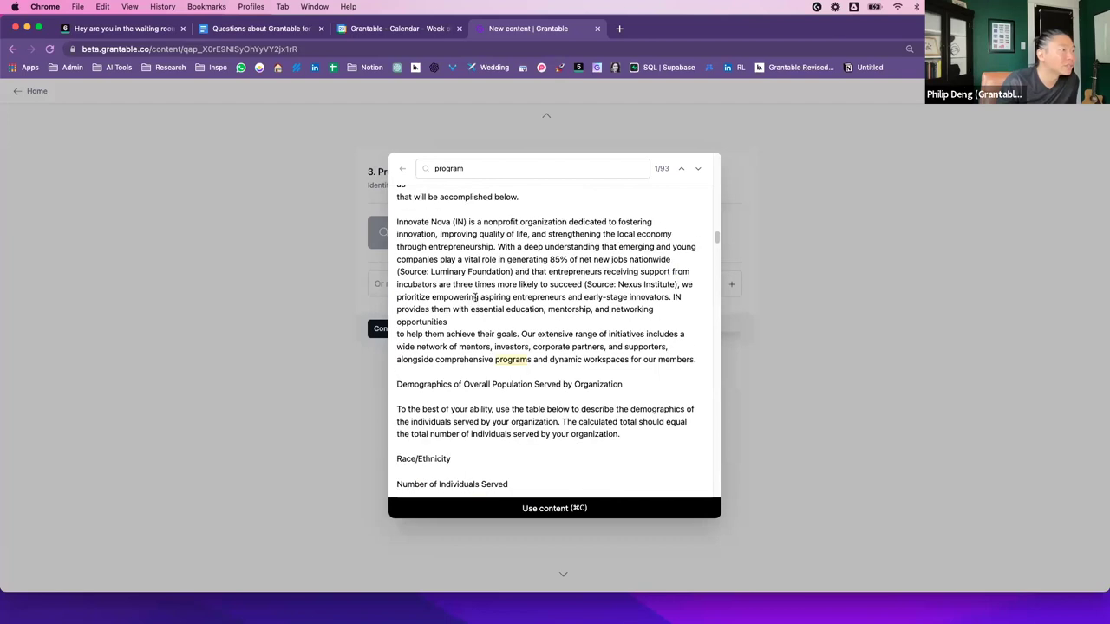
pyautogui.moveTo(399, 224); pyautogui.dragTo(705, 362)
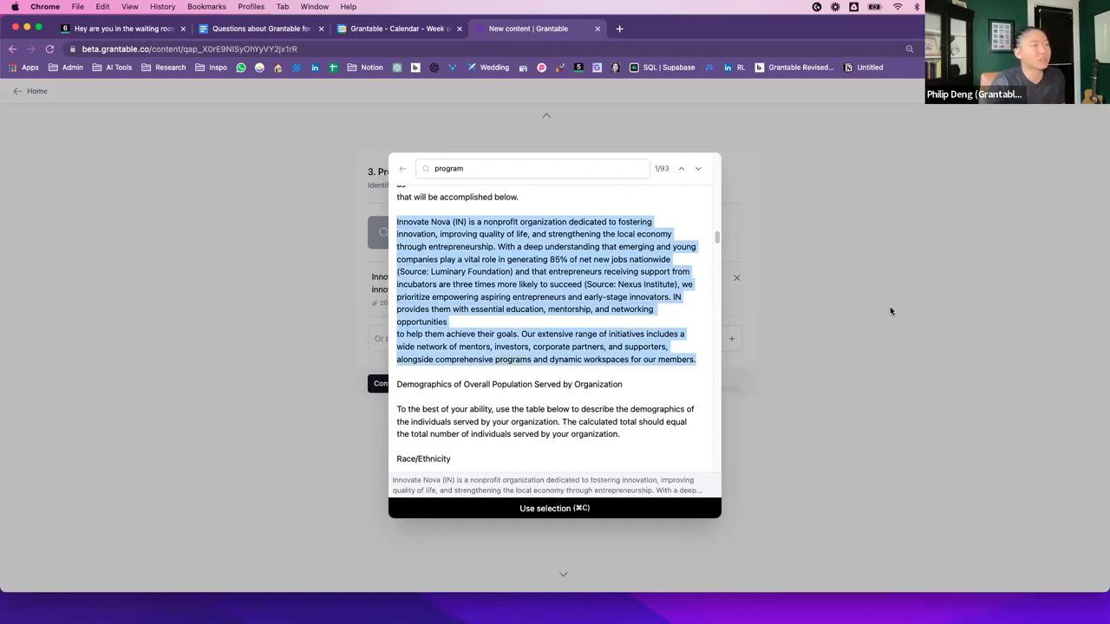
pyautogui.press('super+c')
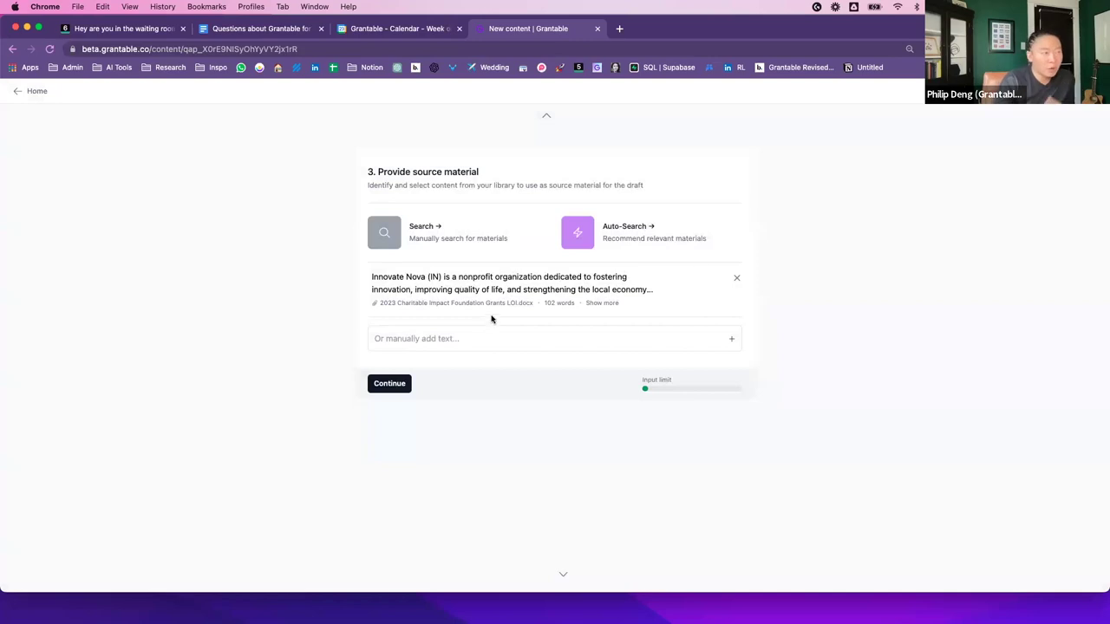
# - Gather recommended source materials with Auto-Search and continue to generate the draft response
pyautogui.click(697, 243)
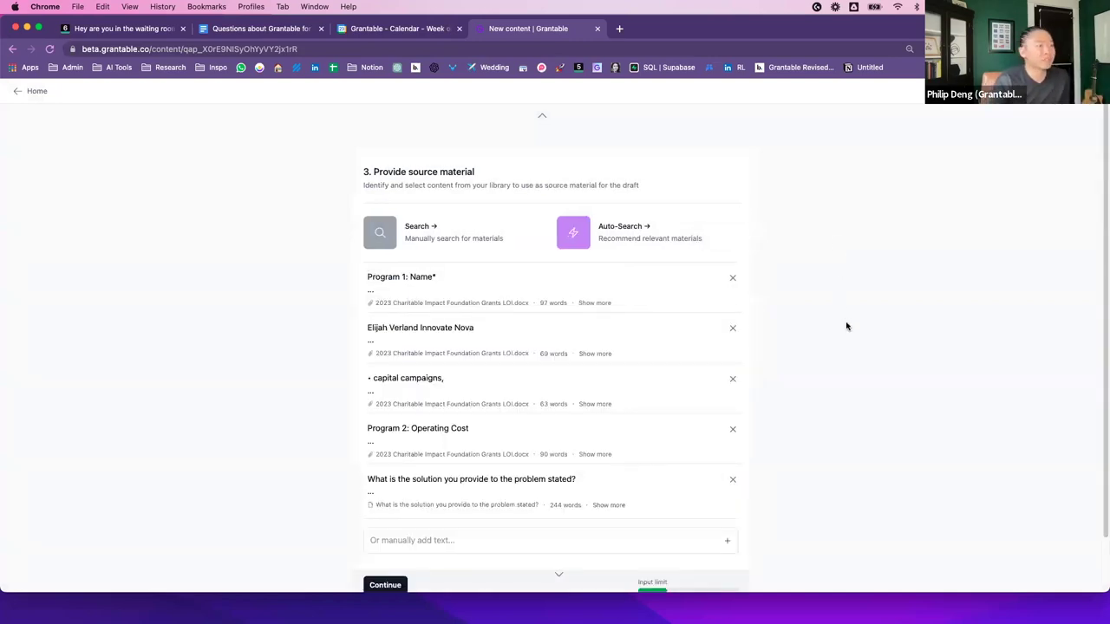
pyautogui.scroll(-2, 847, 326)
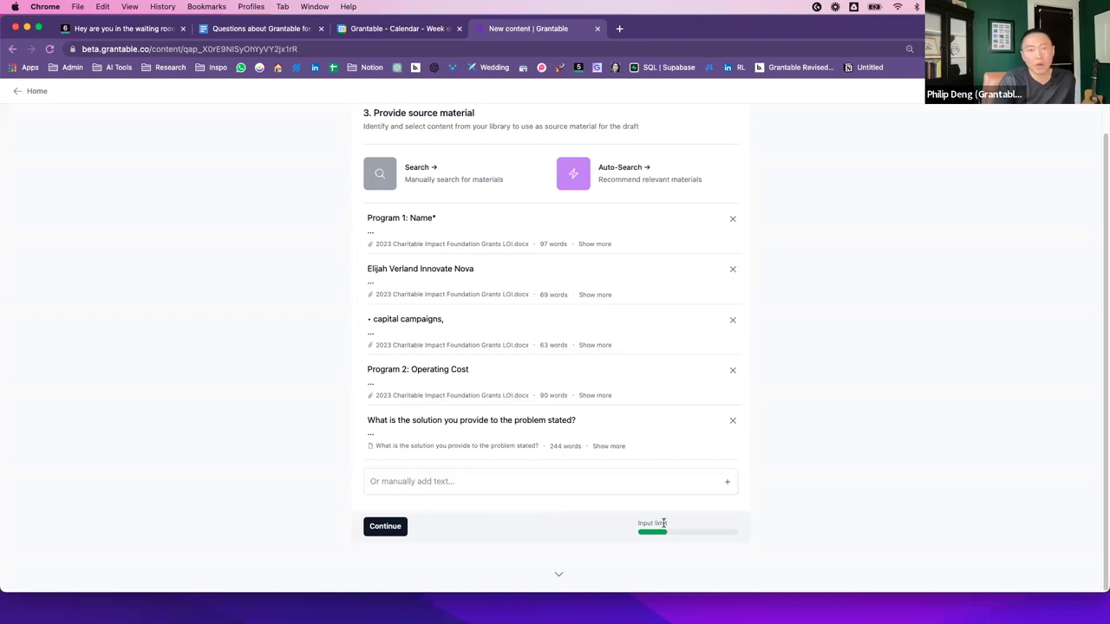
pyautogui.click(385, 527)
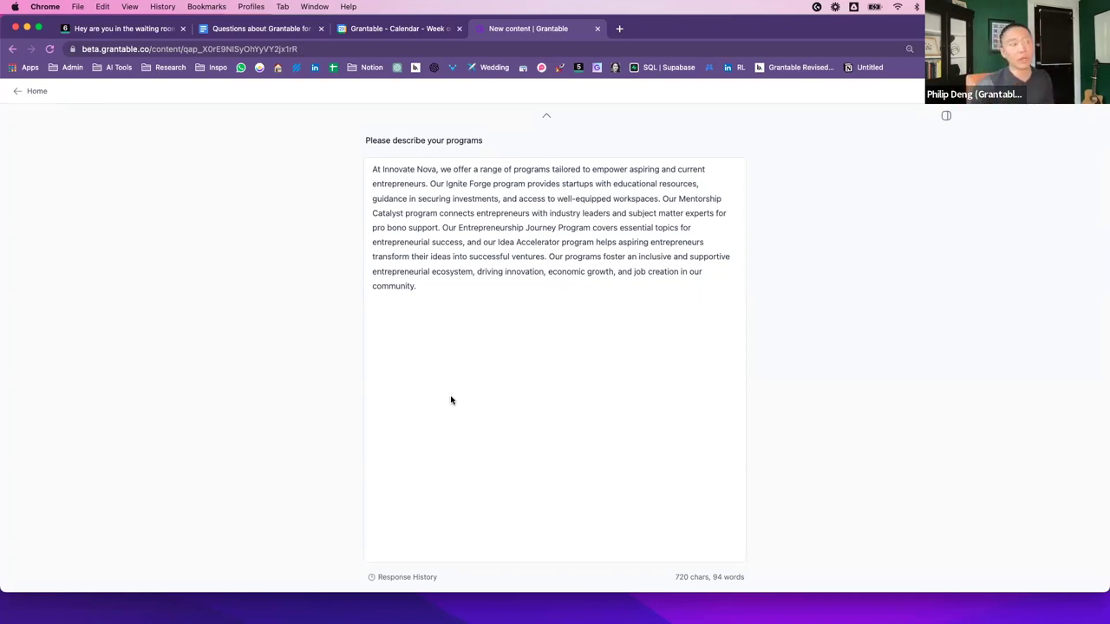
# - Show the assistant beside the draft and ask it to "condense" the entire response text
pyautogui.click(946, 115)
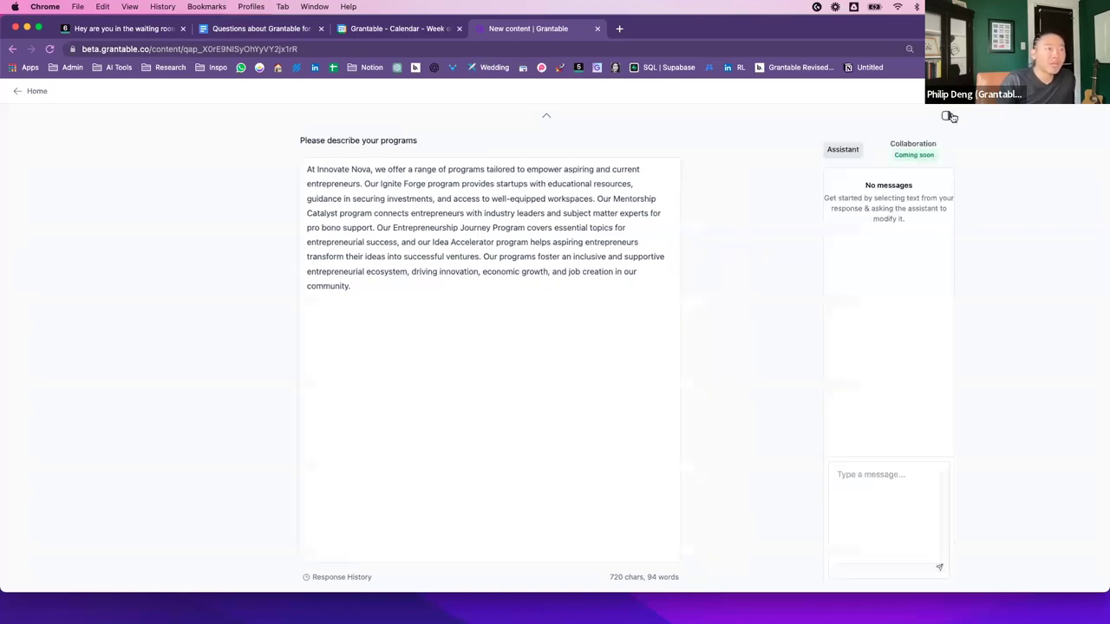
pyautogui.moveTo(293, 279); pyautogui.dragTo(201, 126)
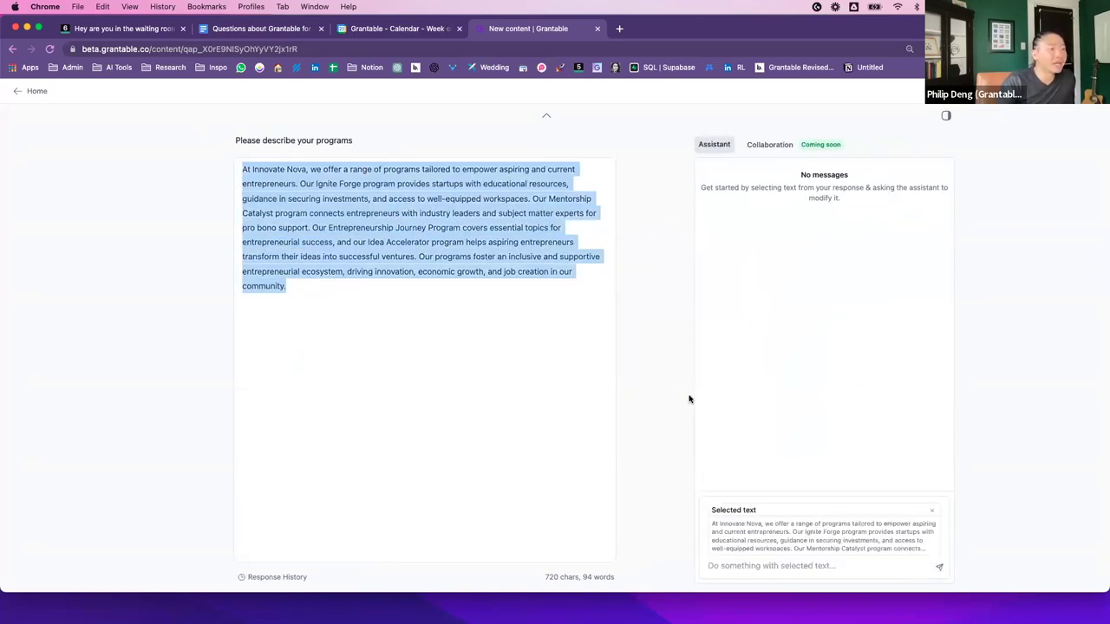
pyautogui.click(829, 565)
pyautogui.write('concise')
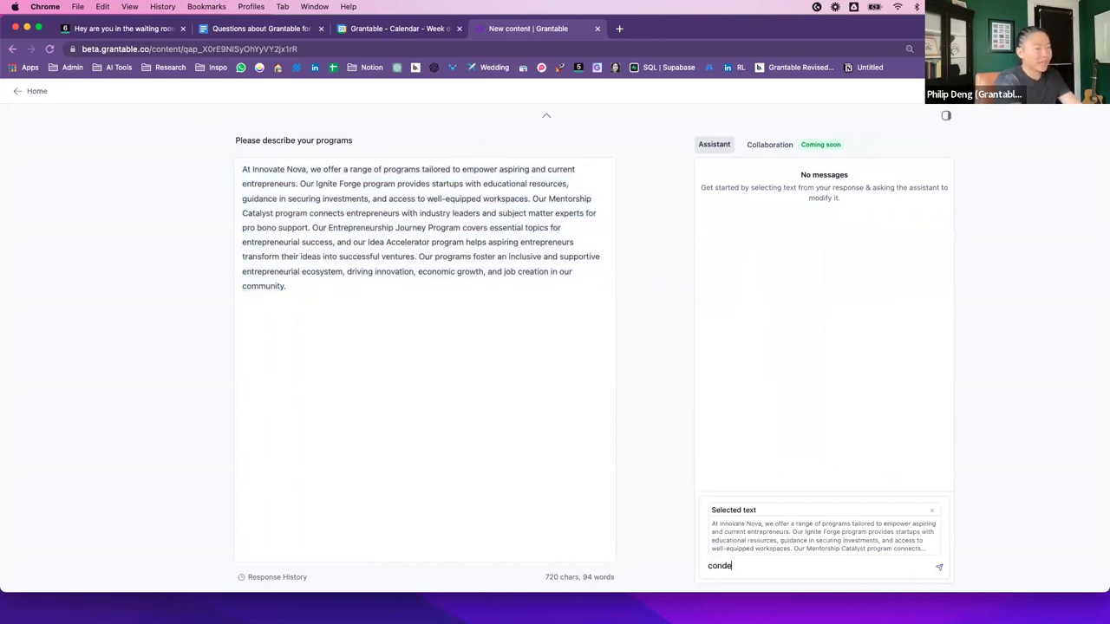
pyautogui.press('Return')
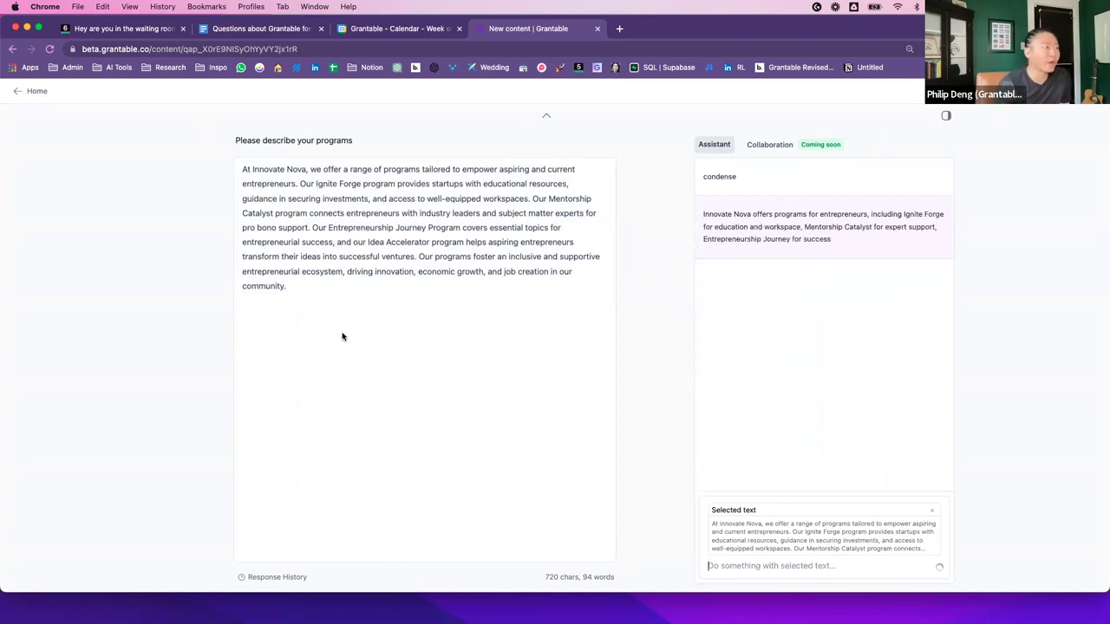
# - Delete the whole draft response and undo the deletion
pyautogui.click(458, 242)
pyautogui.press('super+a')
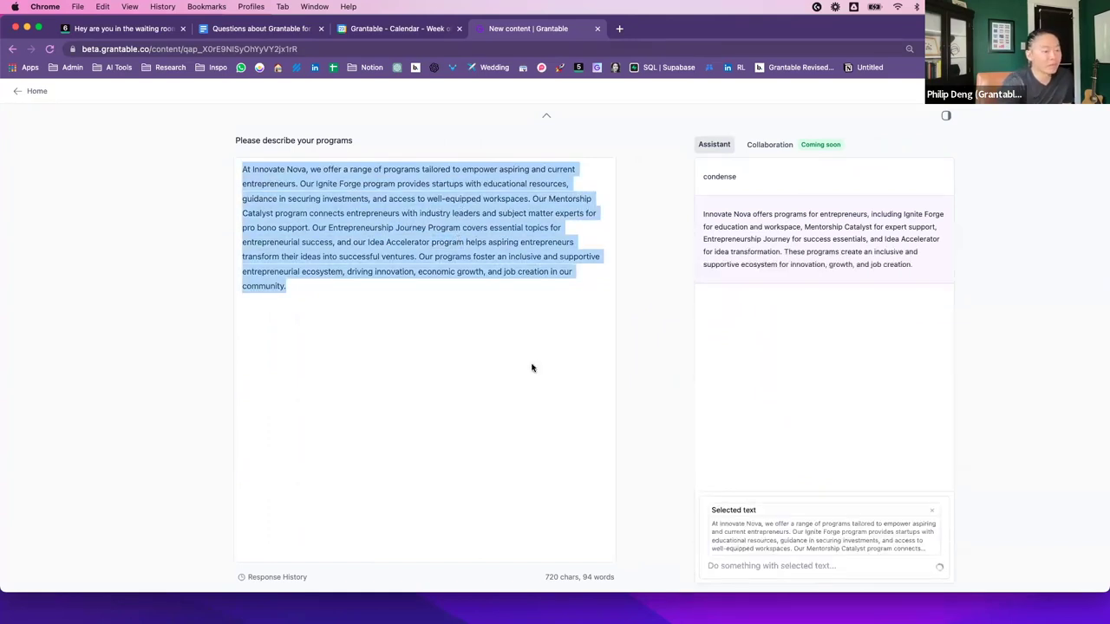
pyautogui.press('BackSpace')
pyautogui.press('super+z')
# - View the saved version in the draft's response history and close the history without restoring
pyautogui.click(474, 423)
pyautogui.click(277, 577)
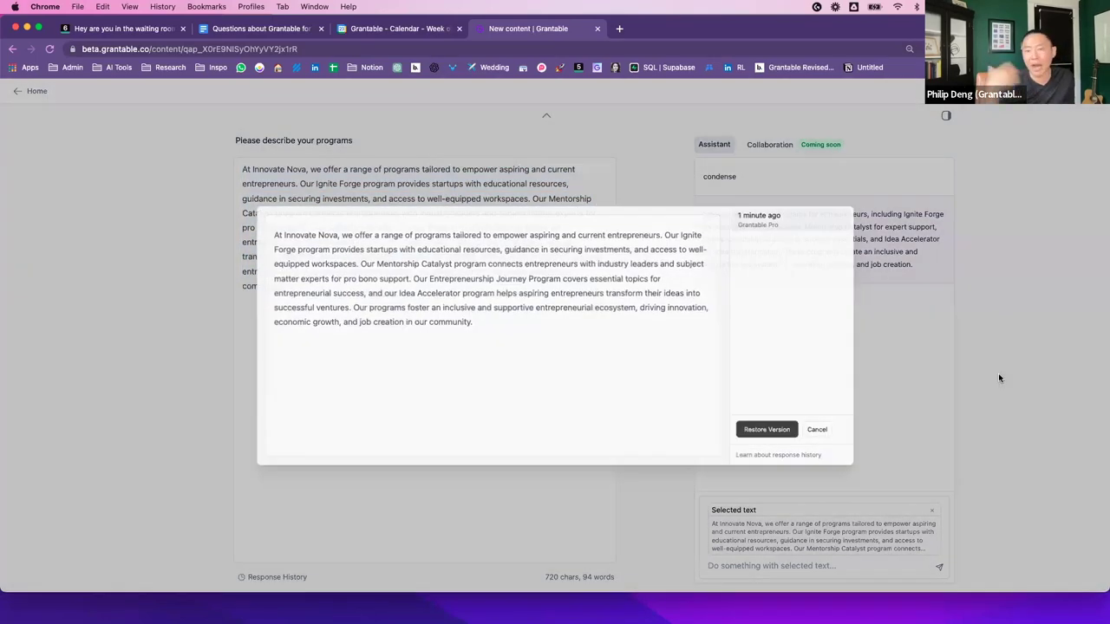
pyautogui.click(999, 378)
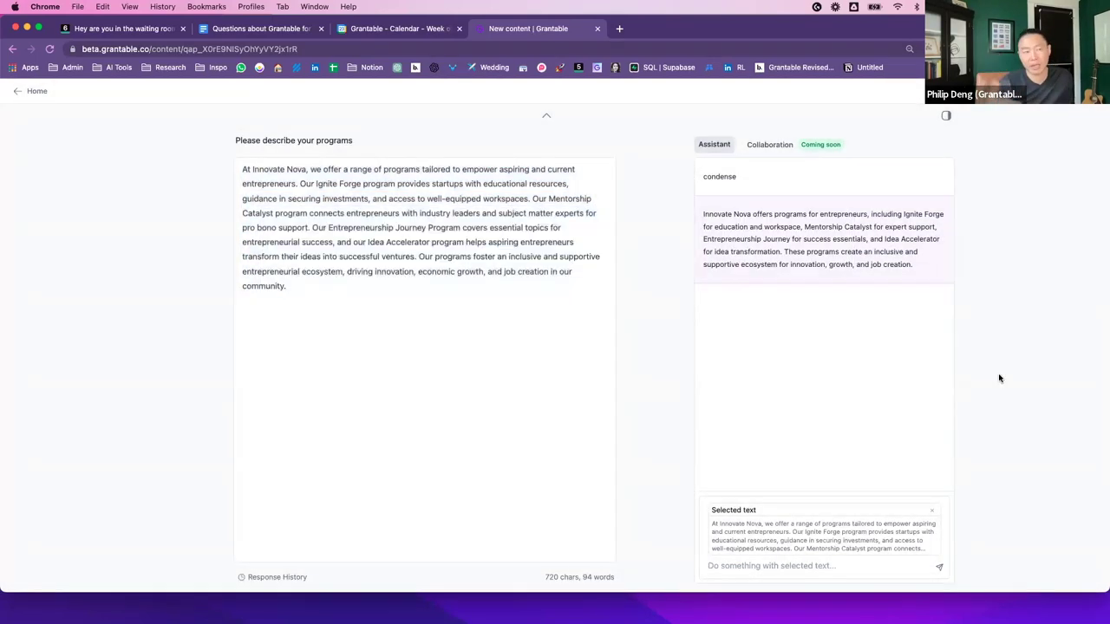
# - Replace the entire draft response with the condensed text from the assistant
pyautogui.tripleClick(777, 241)
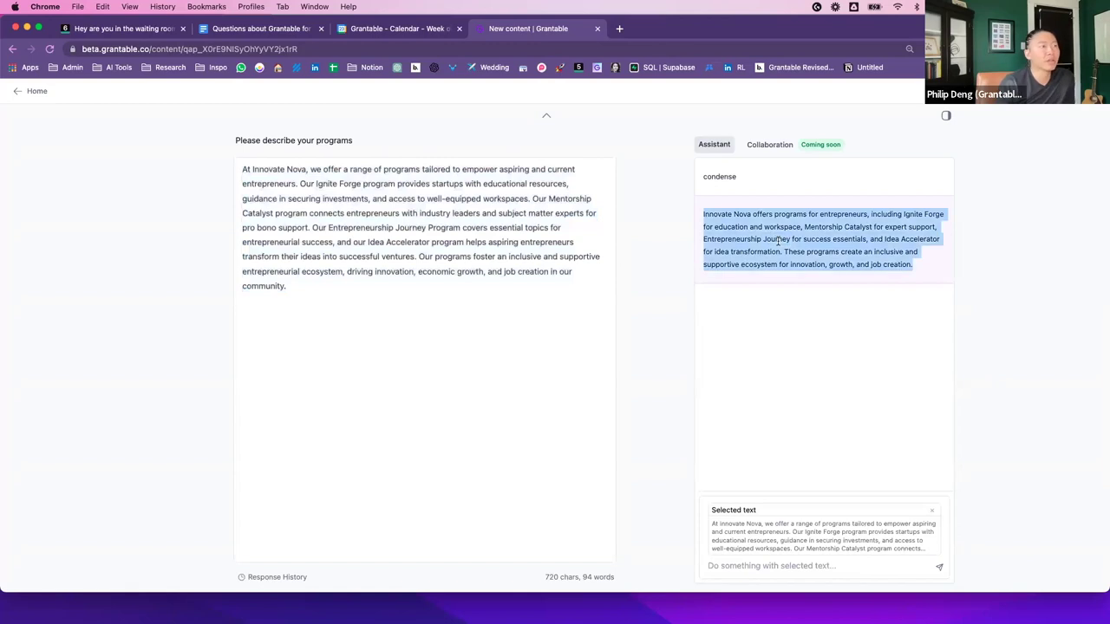
pyautogui.tripleClick(338, 249)
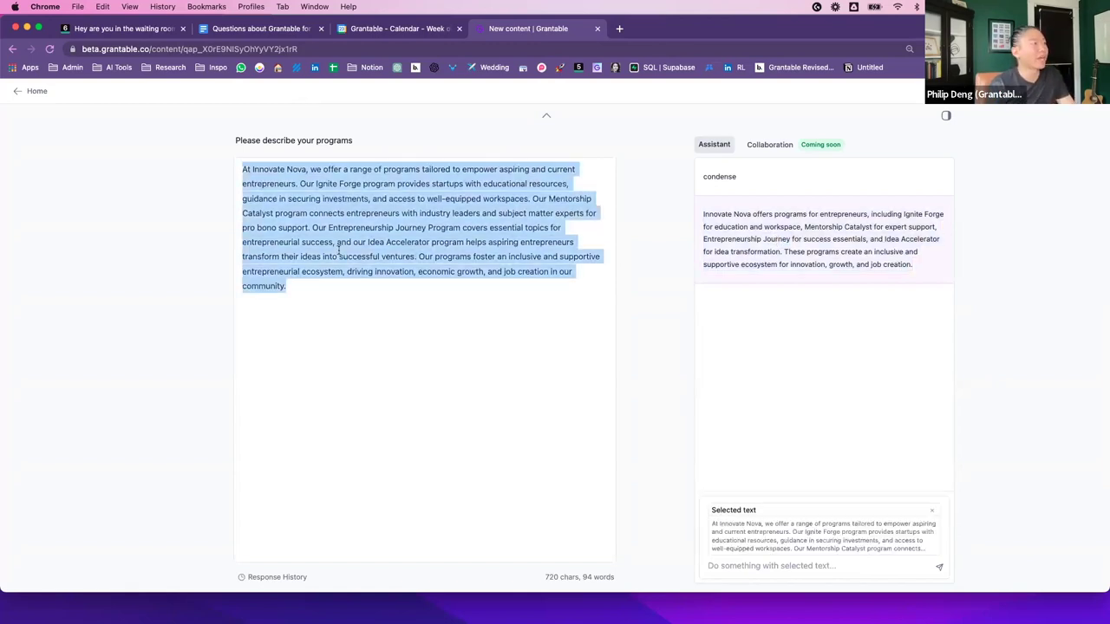
pyautogui.press('cmd+v')
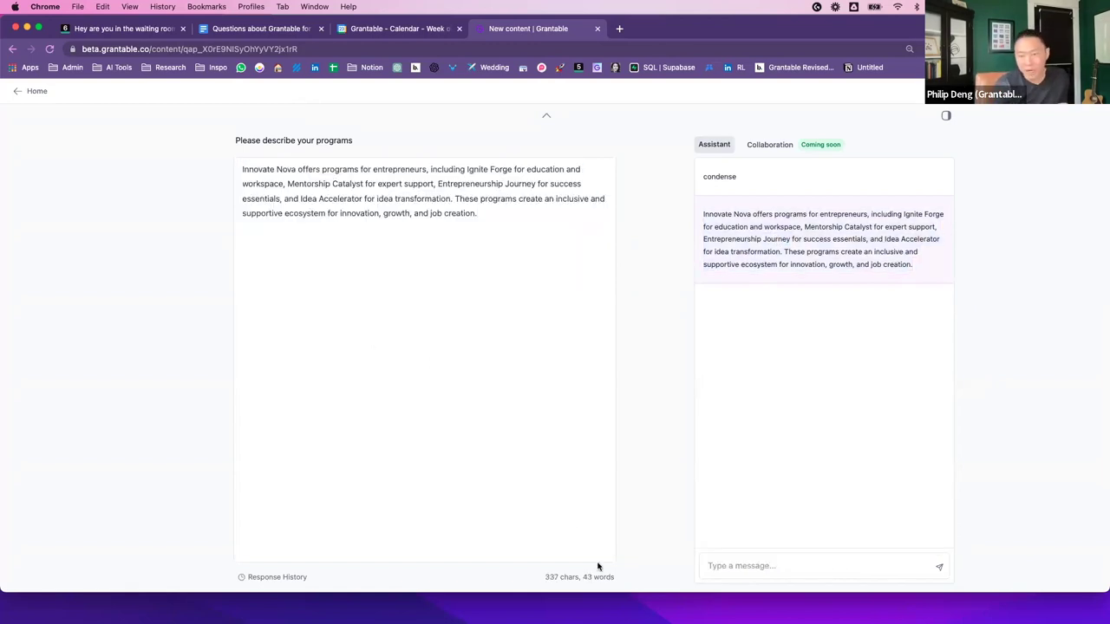
# - Restore the original full-length draft from the response history
pyautogui.click(297, 577)
pyautogui.click(781, 428)
pyautogui.click(949, 399)
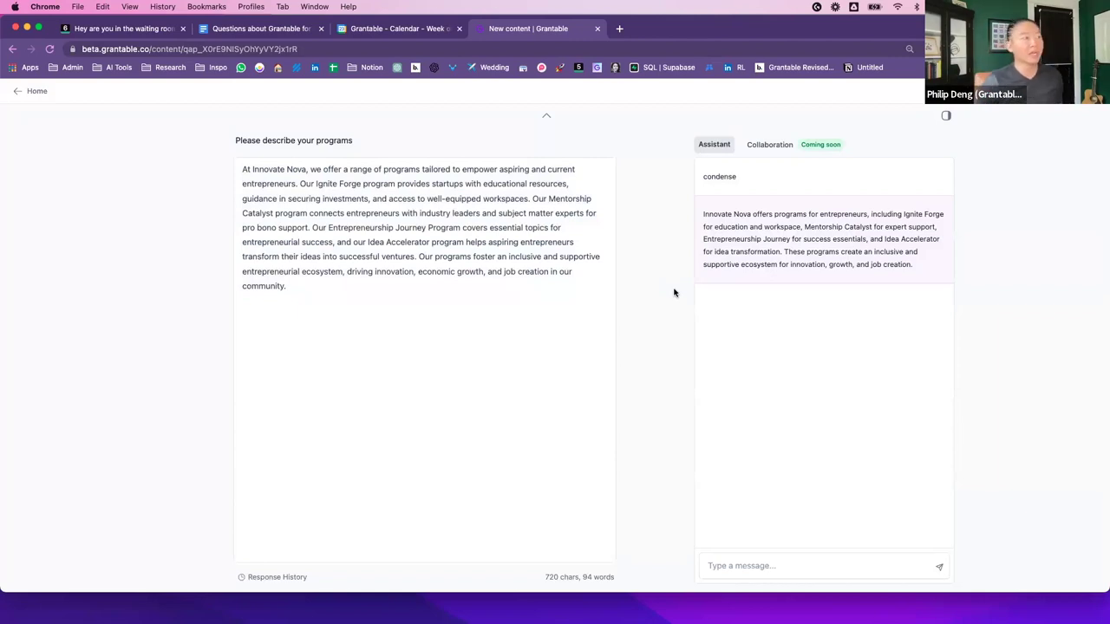
# - Select the whole draft response so the assistant takes it as its selected text
pyautogui.tripleClick(428, 251)
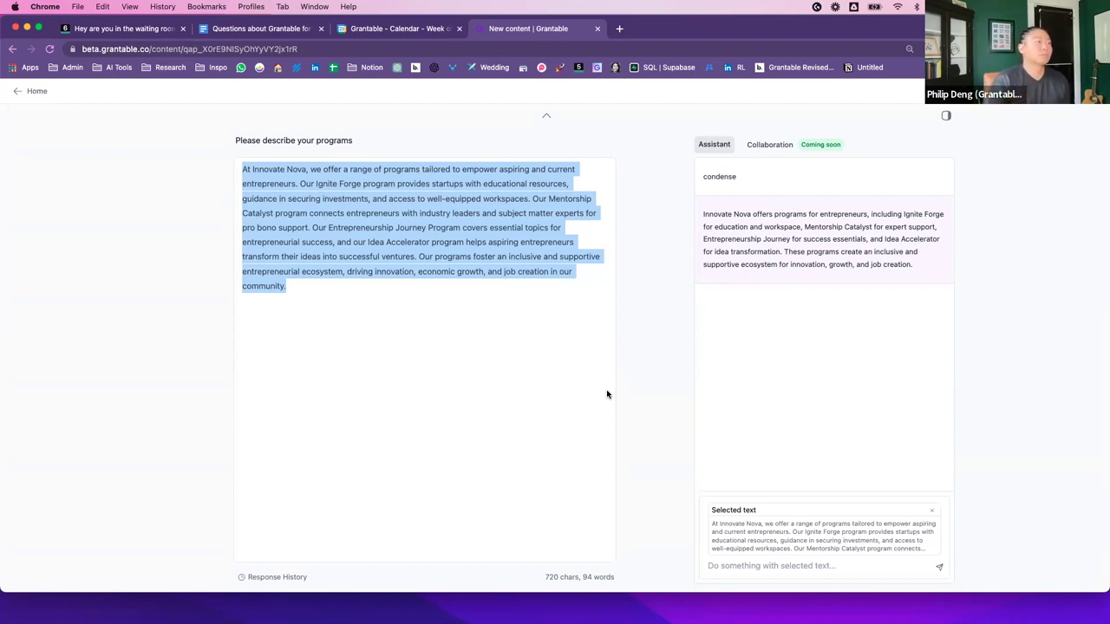
pyautogui.click(660, 354)
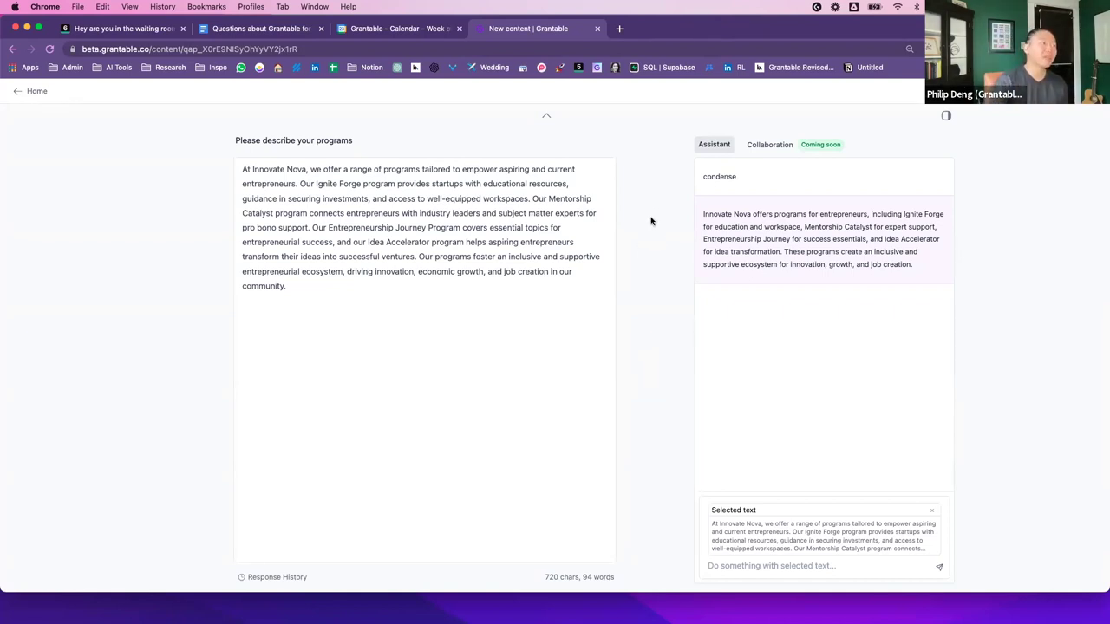
# - Go back to the first setup stage and review the task choice, prompt context and source material before returning to the draft
pyautogui.click(543, 119)
pyautogui.click(541, 120)
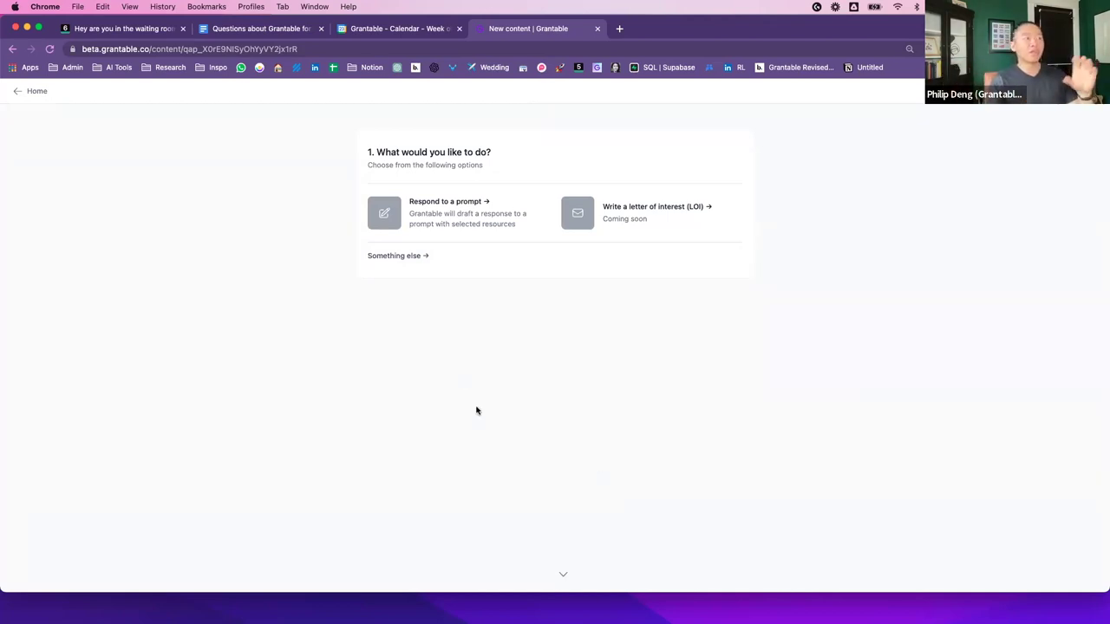
pyautogui.click(564, 575)
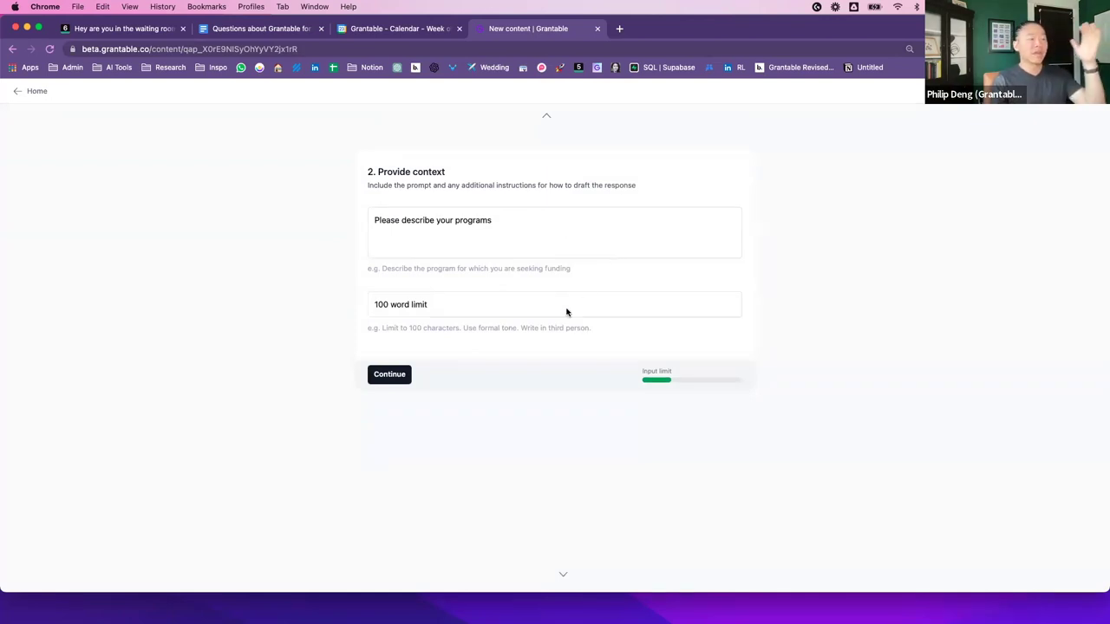
pyautogui.click(563, 573)
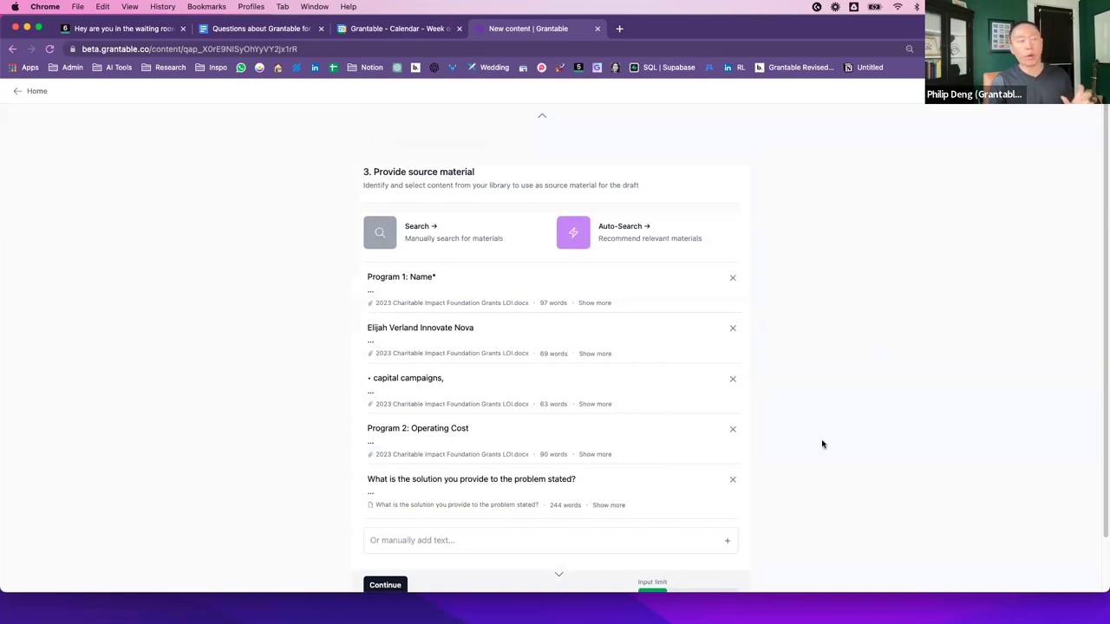
pyautogui.click(559, 574)
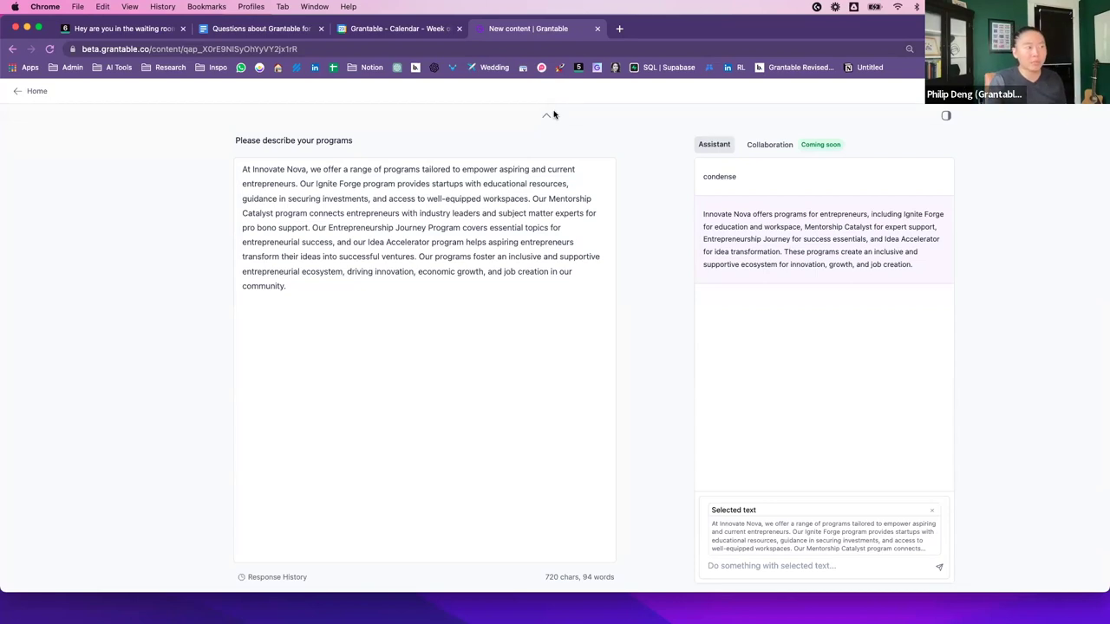
# - Remove all source materials for the draft except "Program 1: Name*"
pyautogui.click(546, 116)
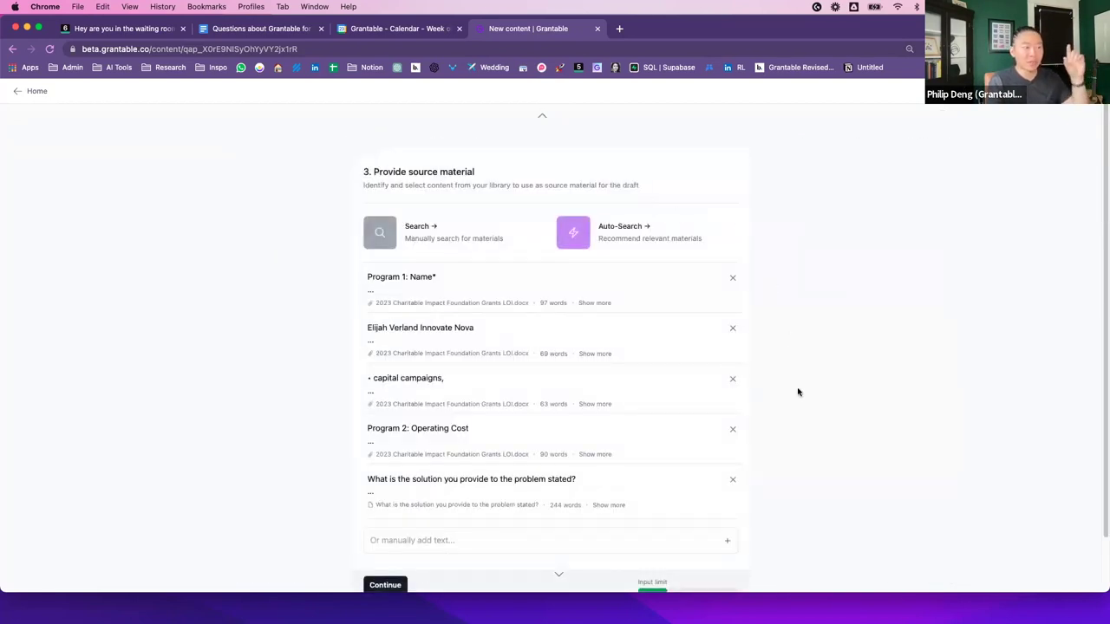
pyautogui.click(732, 479)
pyautogui.click(733, 429)
pyautogui.click(736, 379)
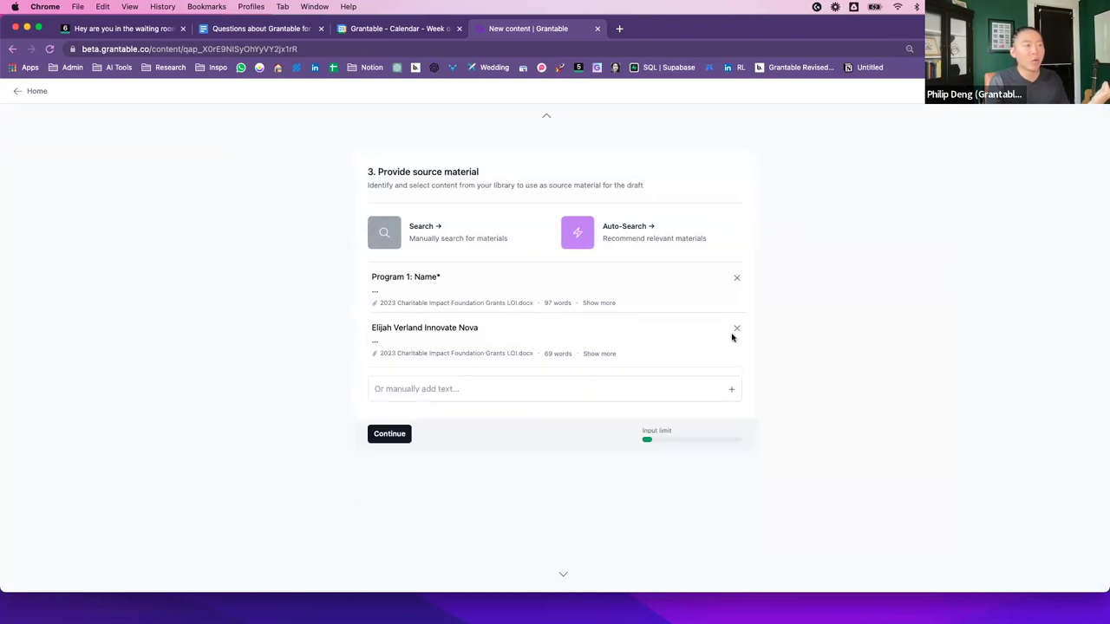
pyautogui.click(736, 328)
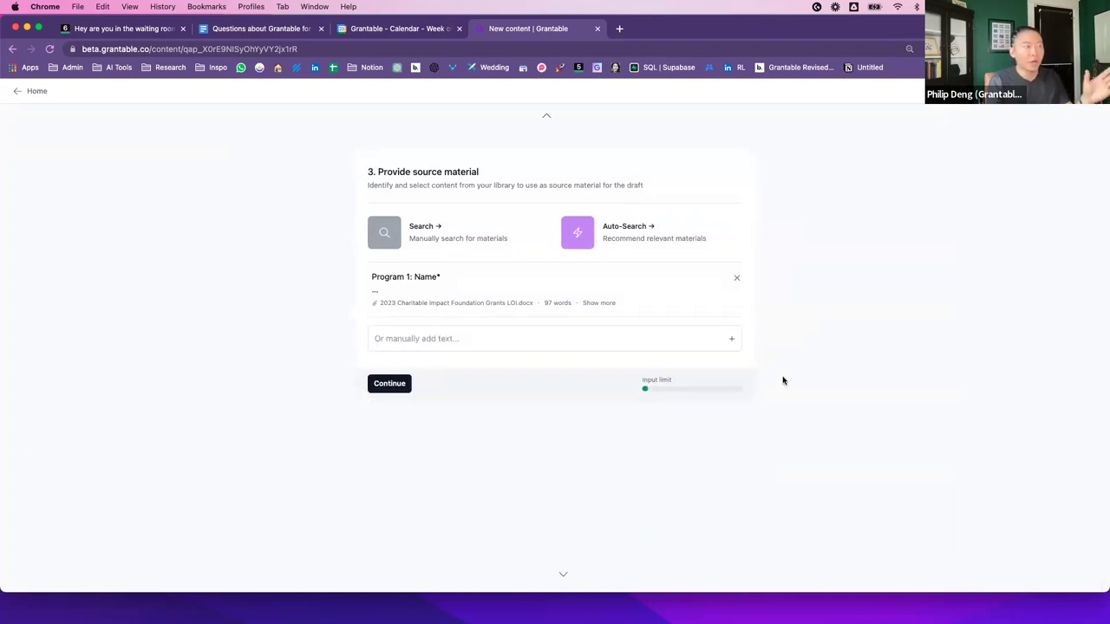
# - Check the prompt and word limit in the context stage, and return through the source material to the draft response
pyautogui.click(546, 118)
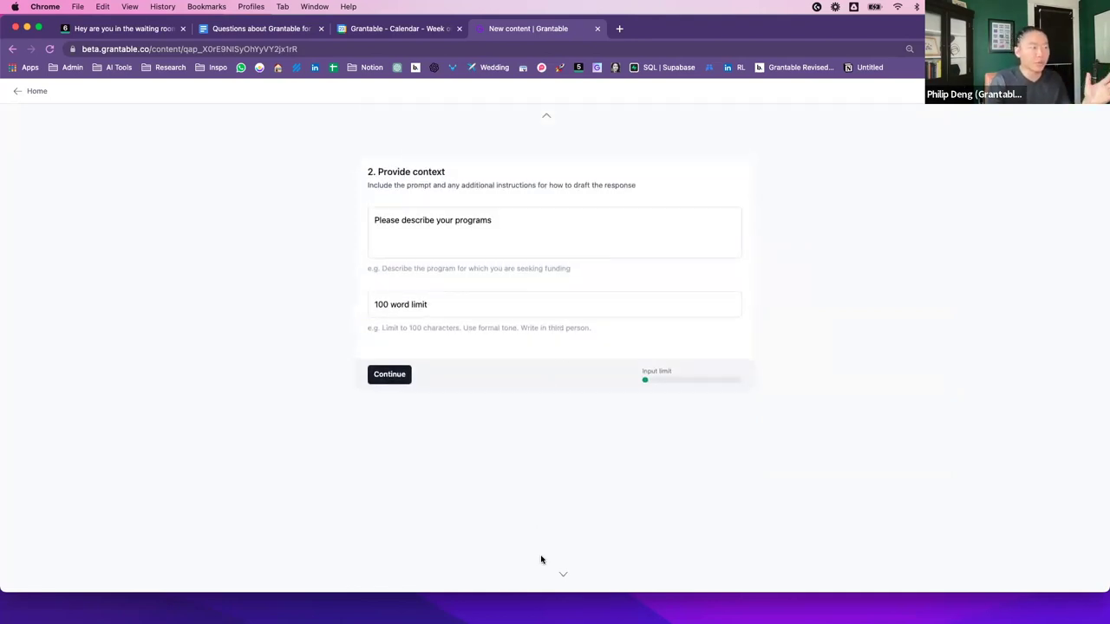
pyautogui.click(563, 574)
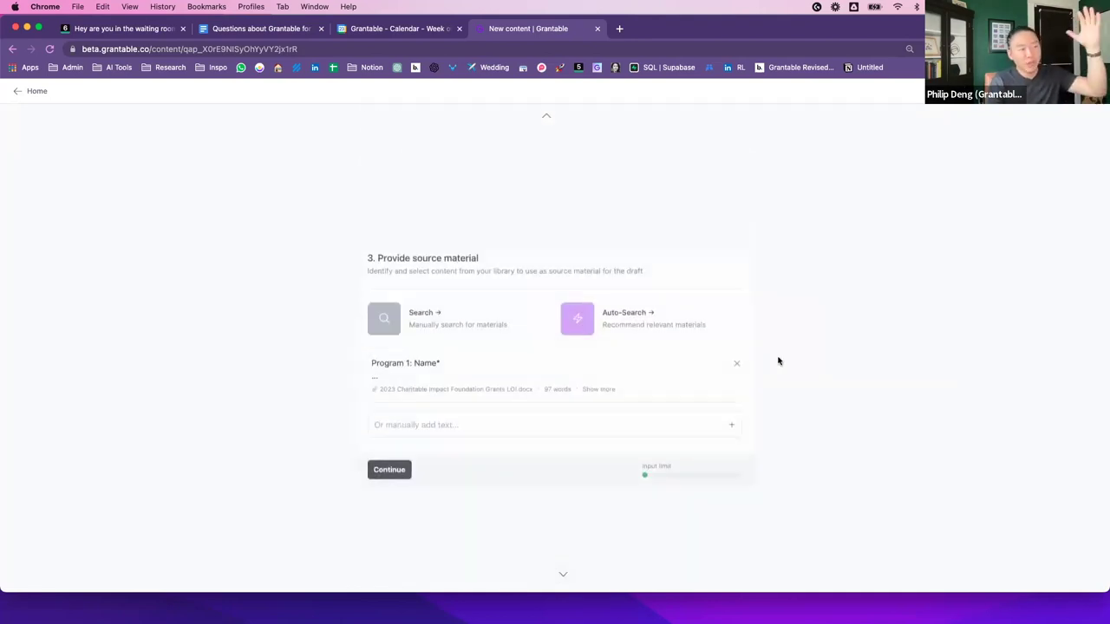
pyautogui.click(568, 576)
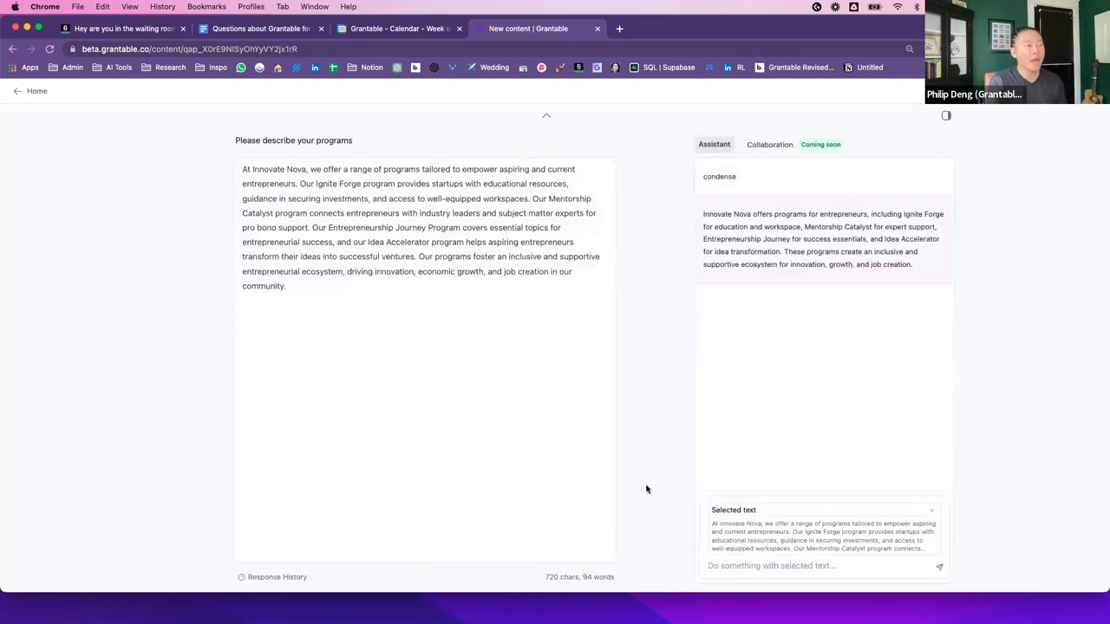